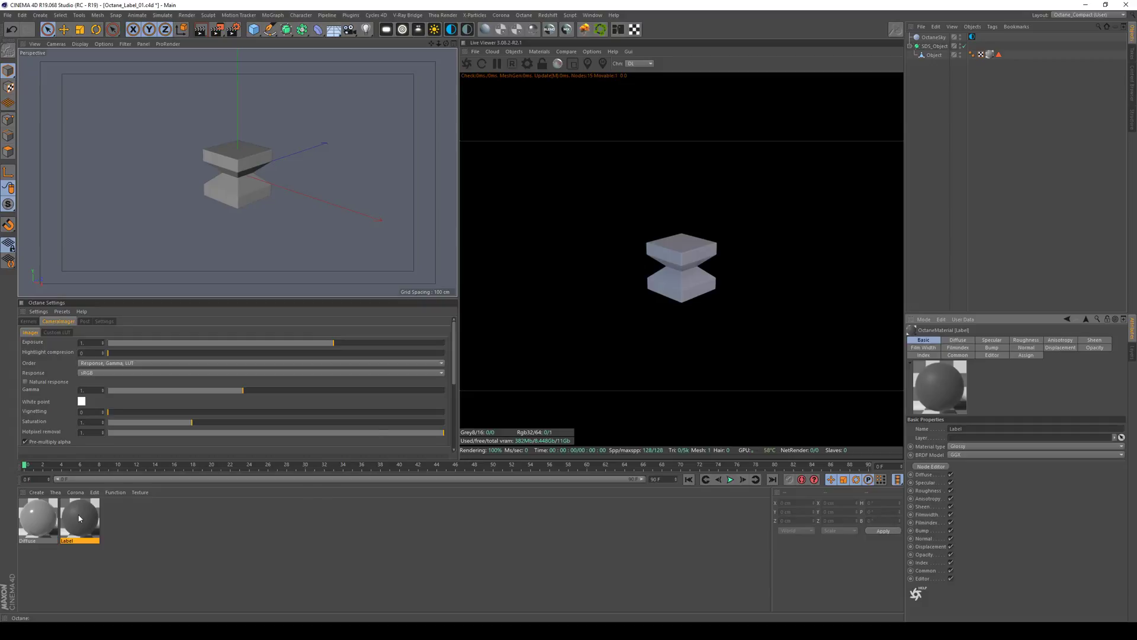
- Open the Label material's node graph, add an Image texture node loading Otoy_Color.png, and connect it to Diffuse
click(930, 466)
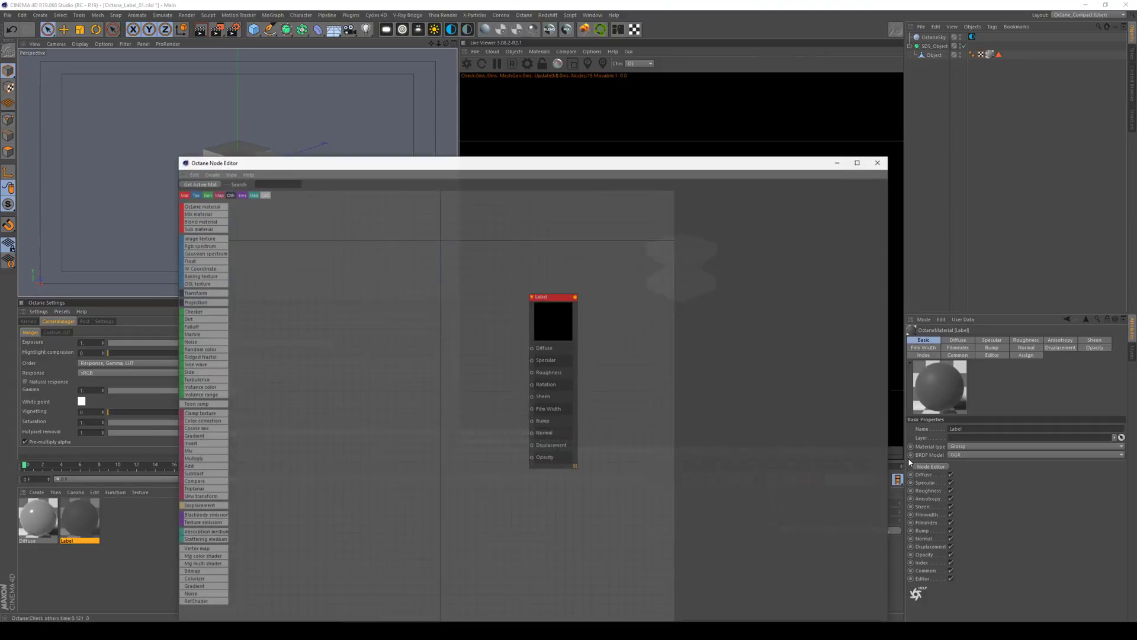
drag(560, 169, 543, 96)
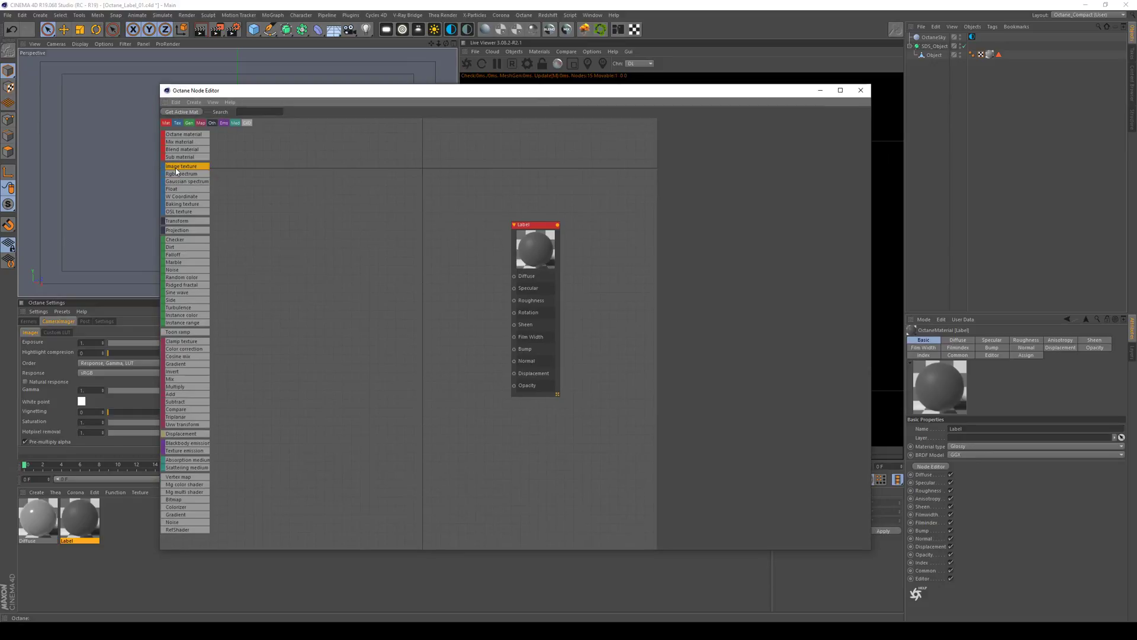
drag(181, 166, 402, 296)
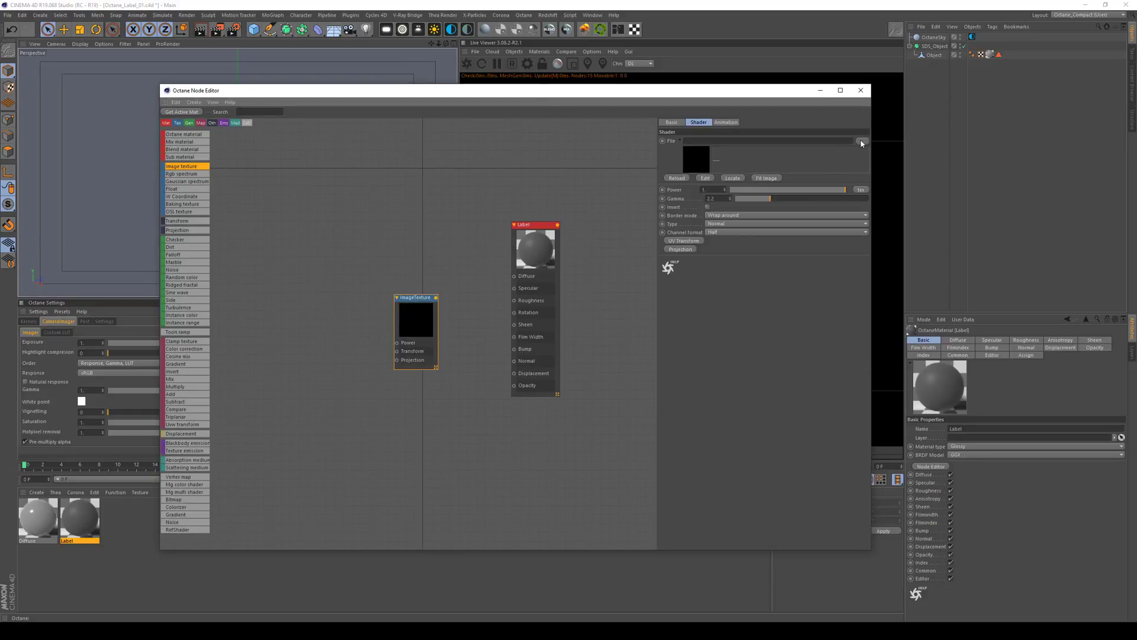
click(862, 143)
double_click(382, 172)
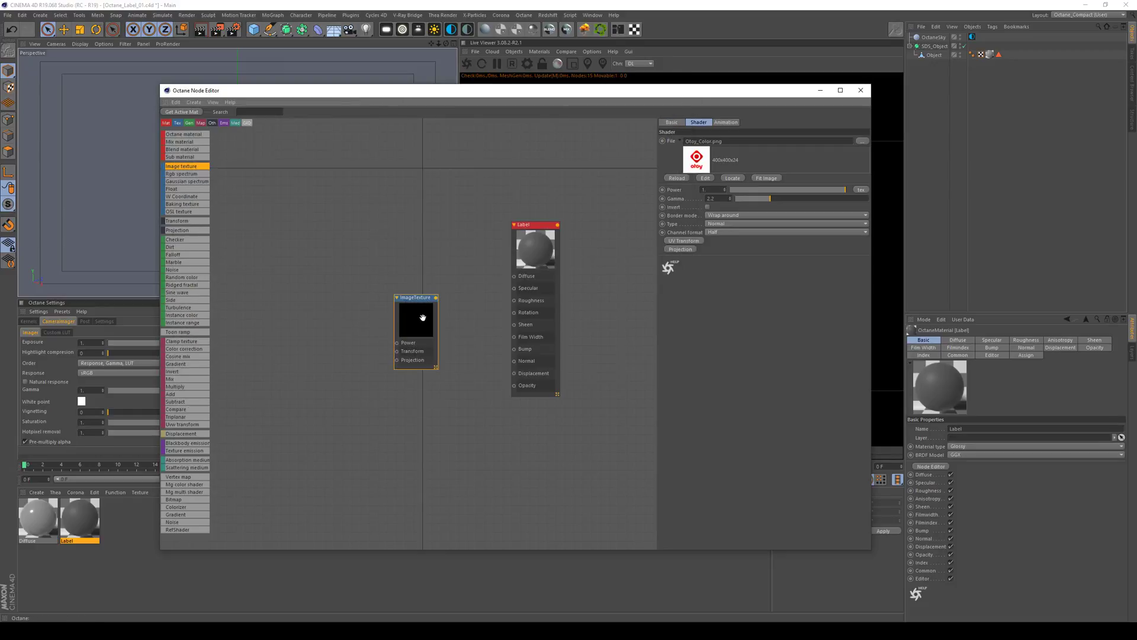
drag(423, 318, 514, 276)
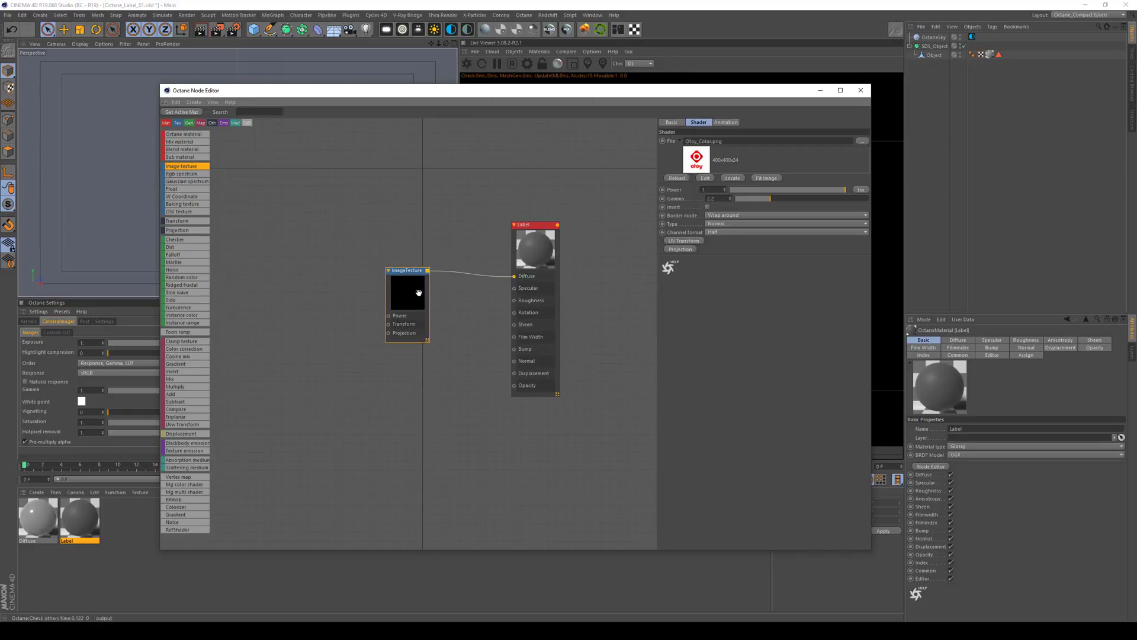
drag(419, 292, 411, 298)
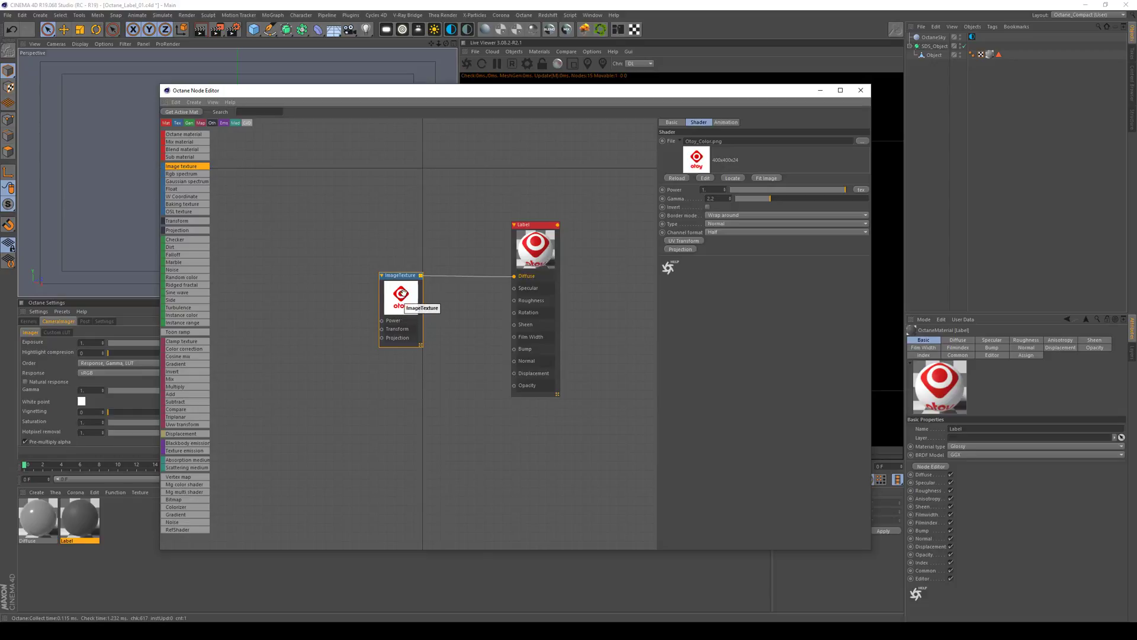
- Duplicate the colour Image texture node below the original and load OTOYLogo_Alpha_01.png into the copy
drag(399, 292, 379, 396)
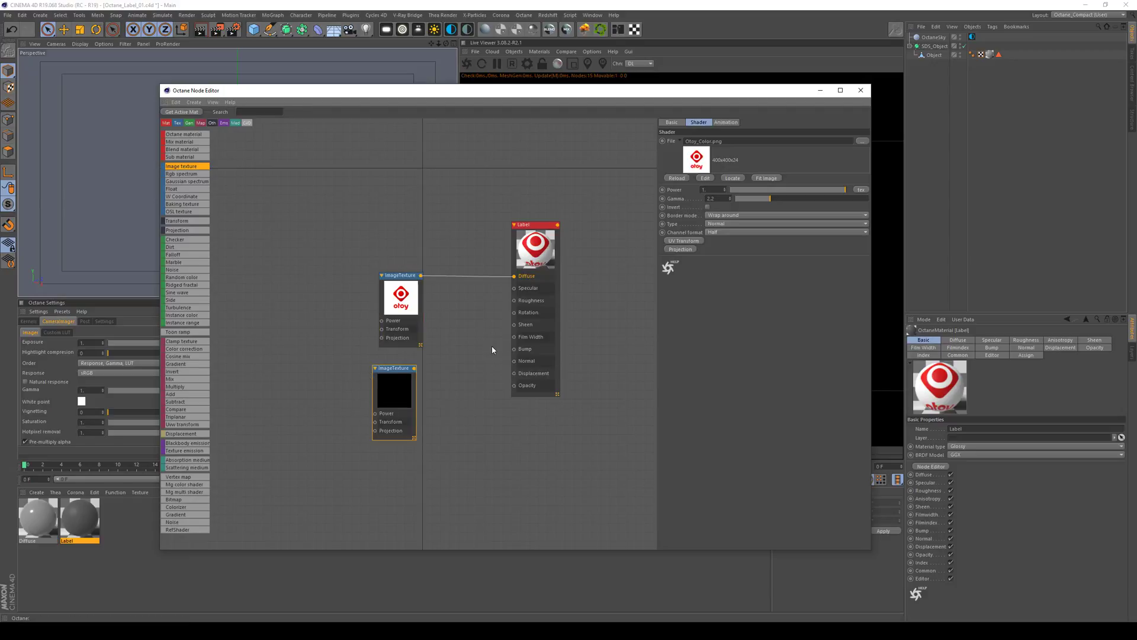
drag(399, 382, 404, 381)
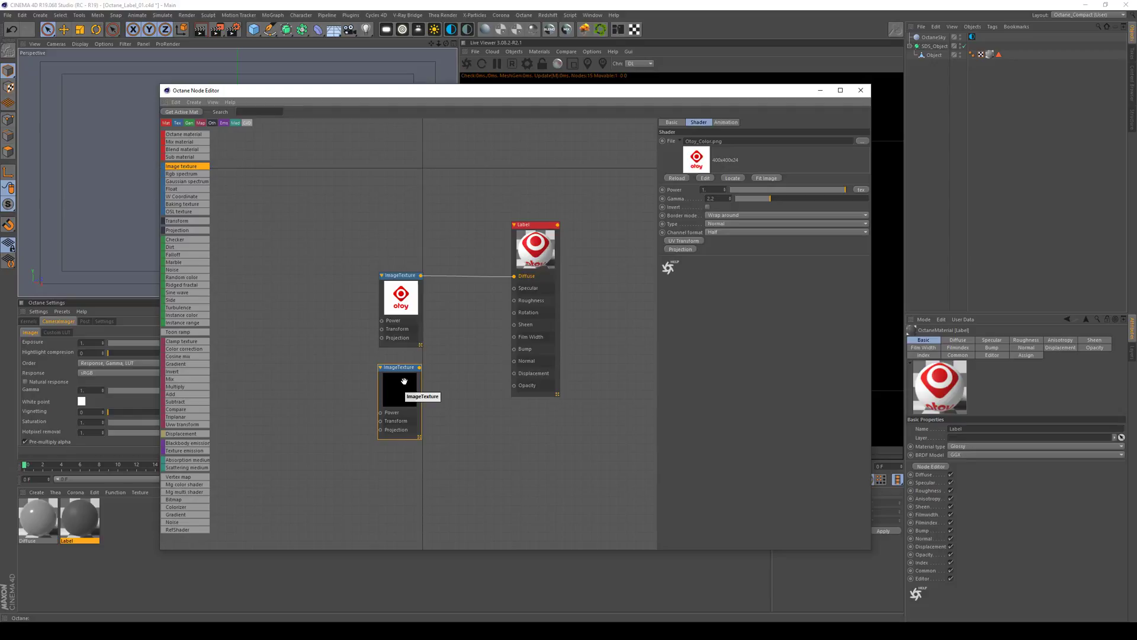
click(862, 141)
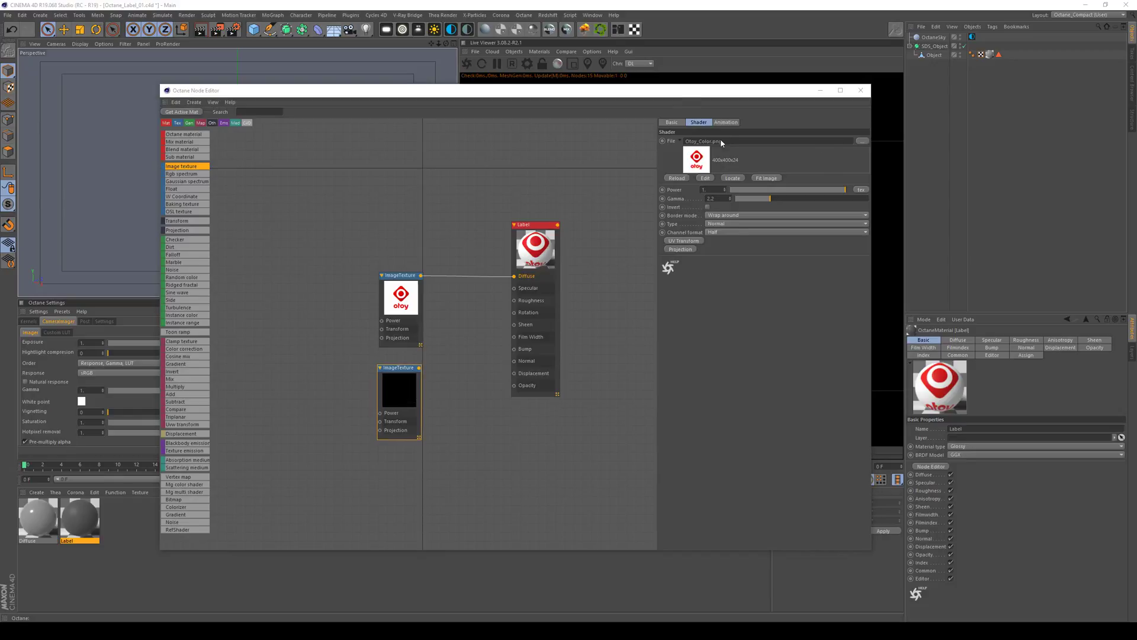
double_click(428, 165)
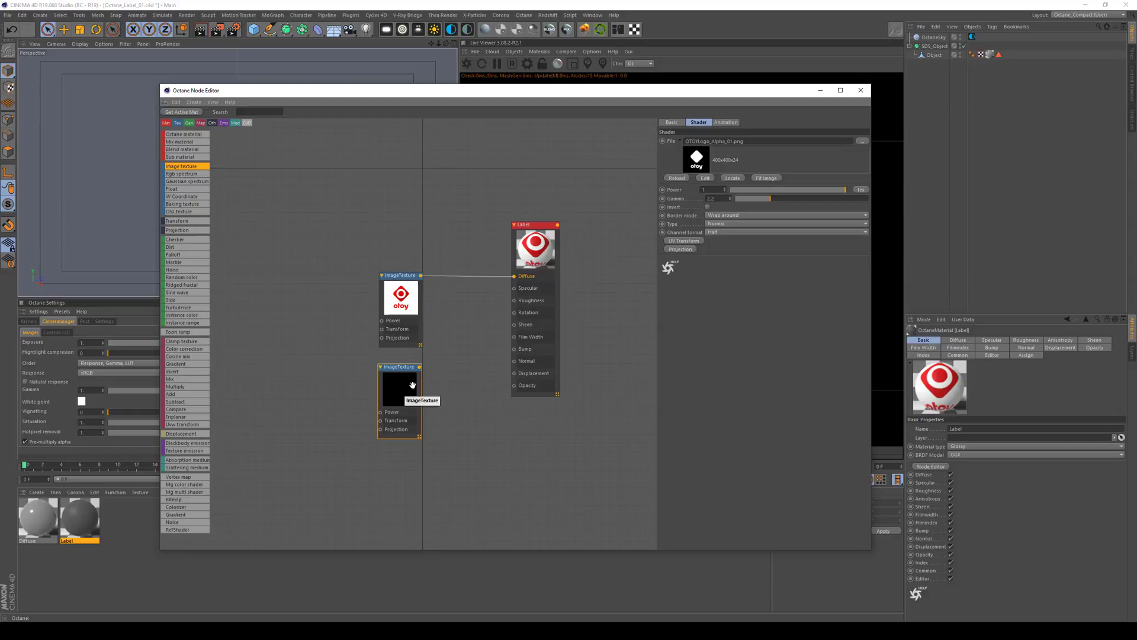
- Set the alpha image texture's type to Float and connect it to the Label material's Opacity
click(722, 224)
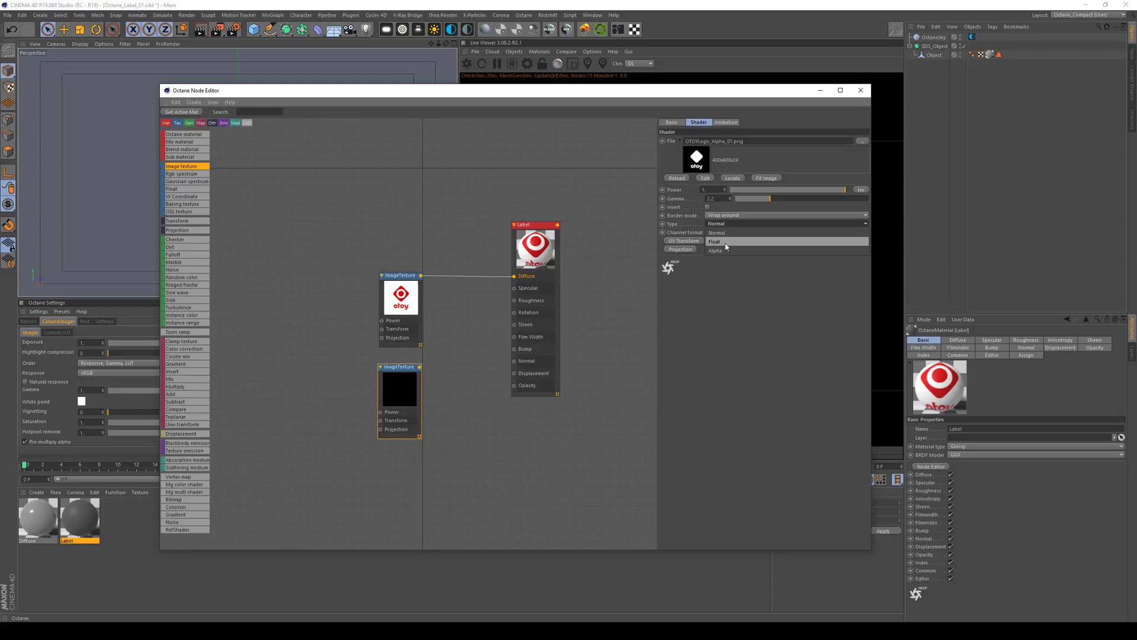
click(724, 242)
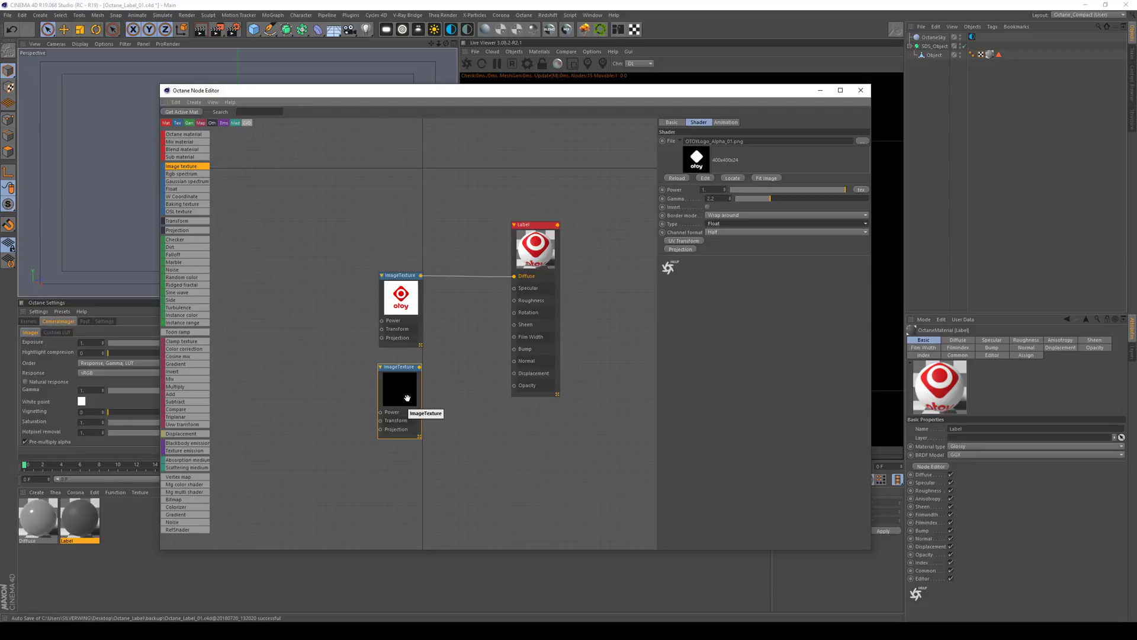
drag(419, 367, 514, 388)
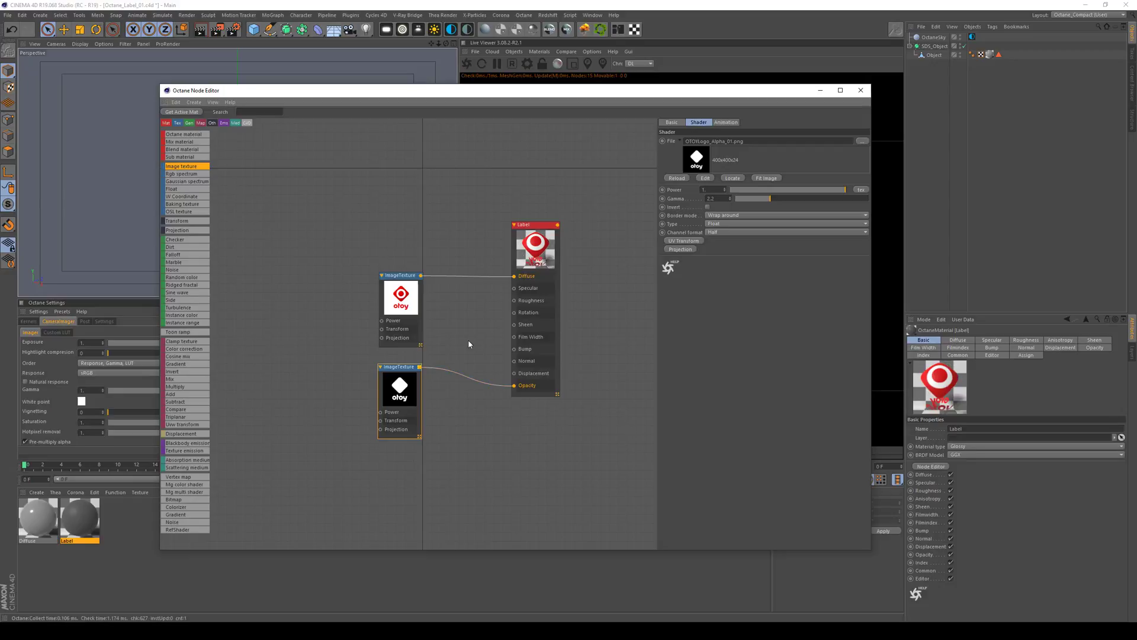
- Set the alpha image texture's border mode to Black color and close the node editor
click(395, 388)
click(728, 217)
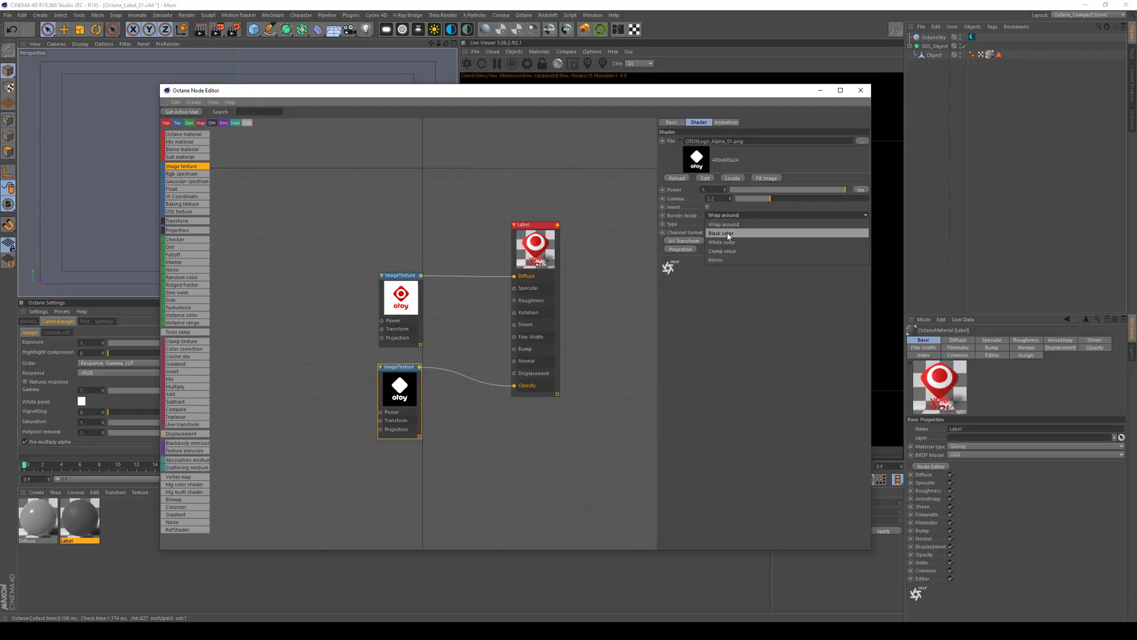
click(721, 233)
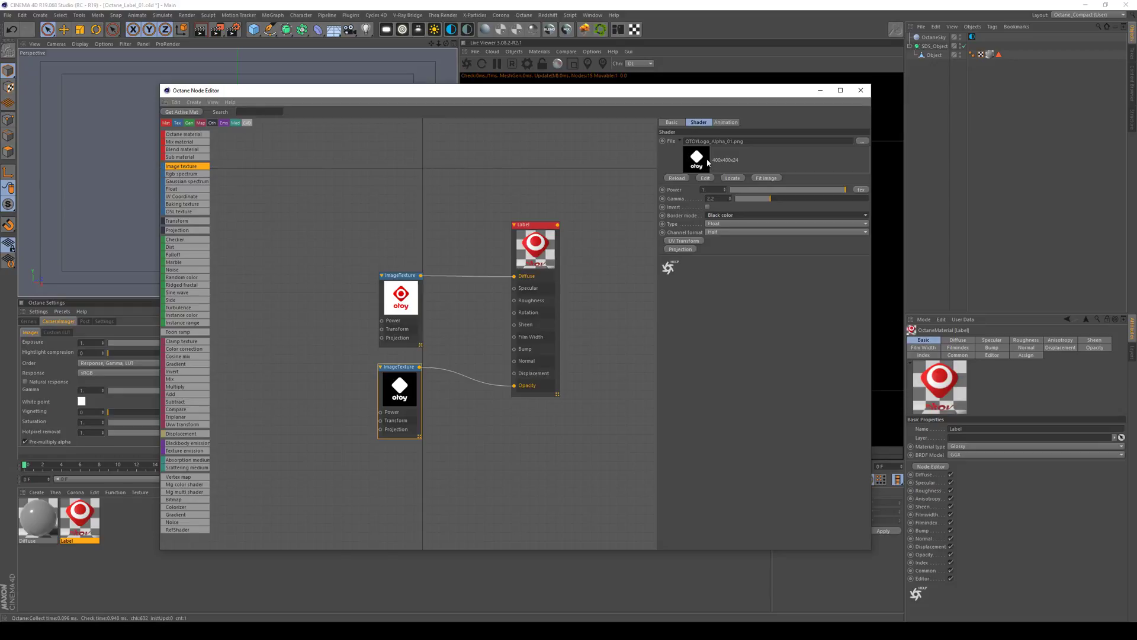
click(860, 90)
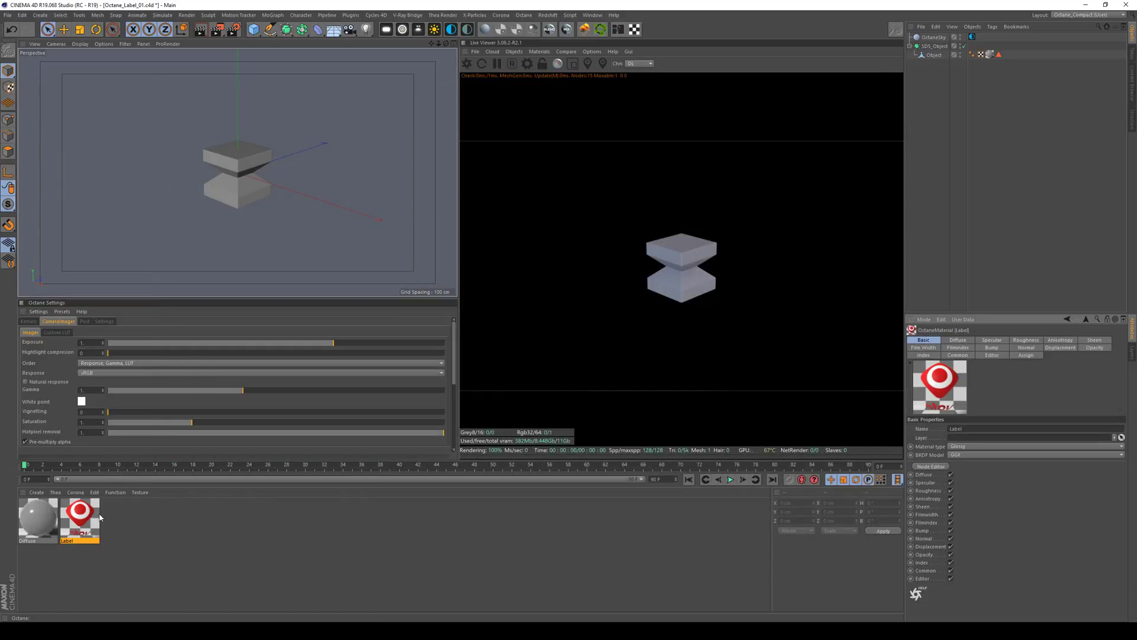
- Apply the Label material to the polygon object inside SDS_Object, in addition to its Diffuse material
drag(81, 521, 939, 56)
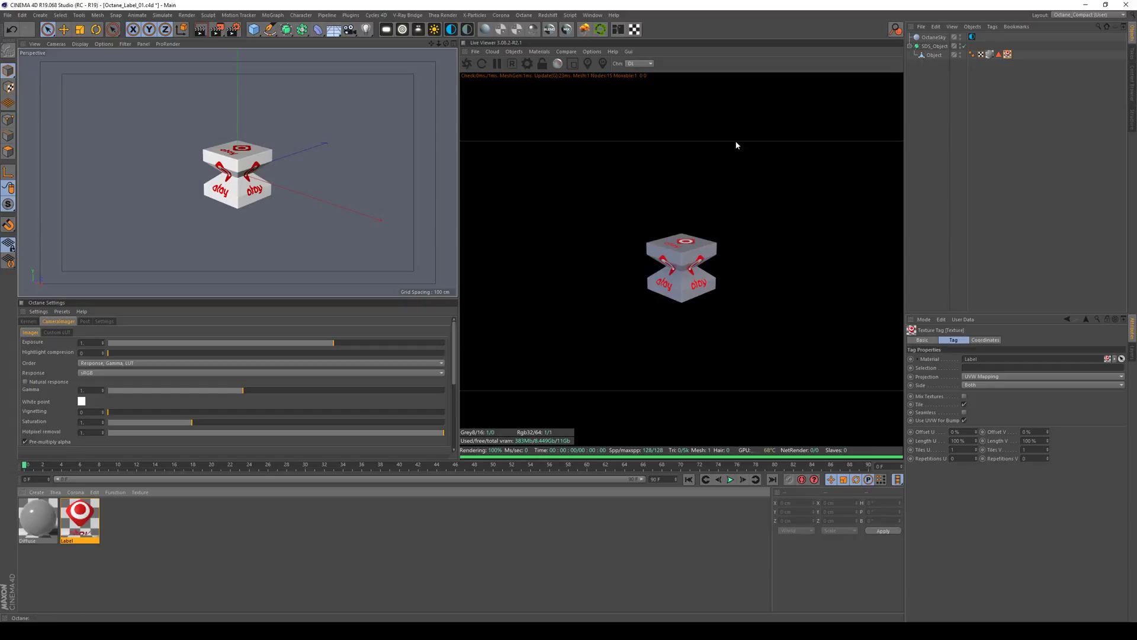
click(48, 519)
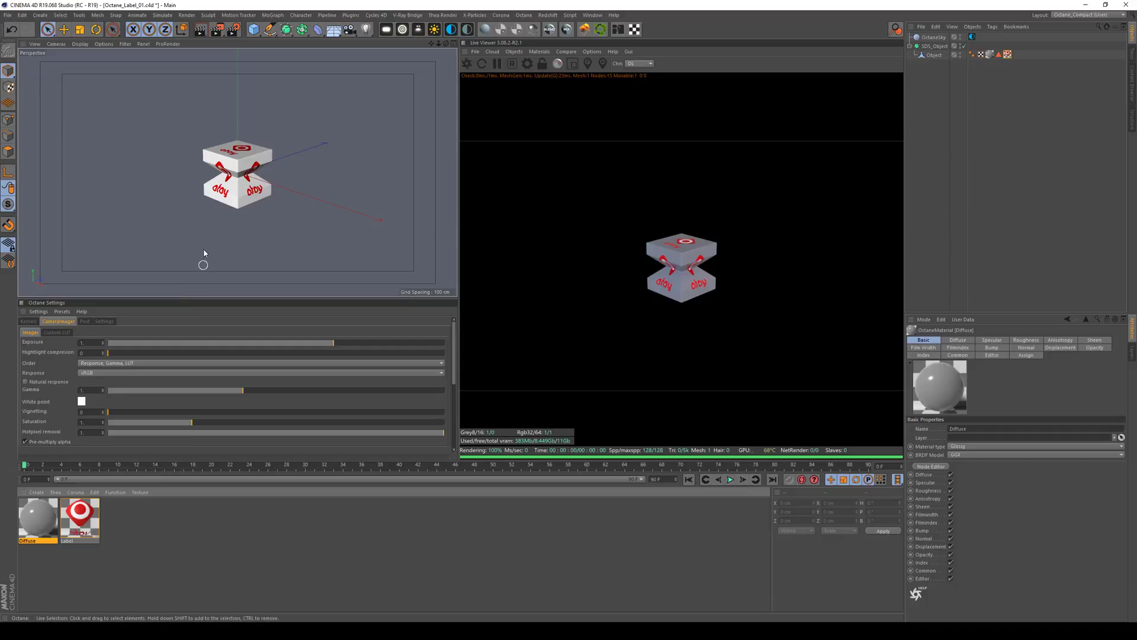
scroll(270, 172, up, 5)
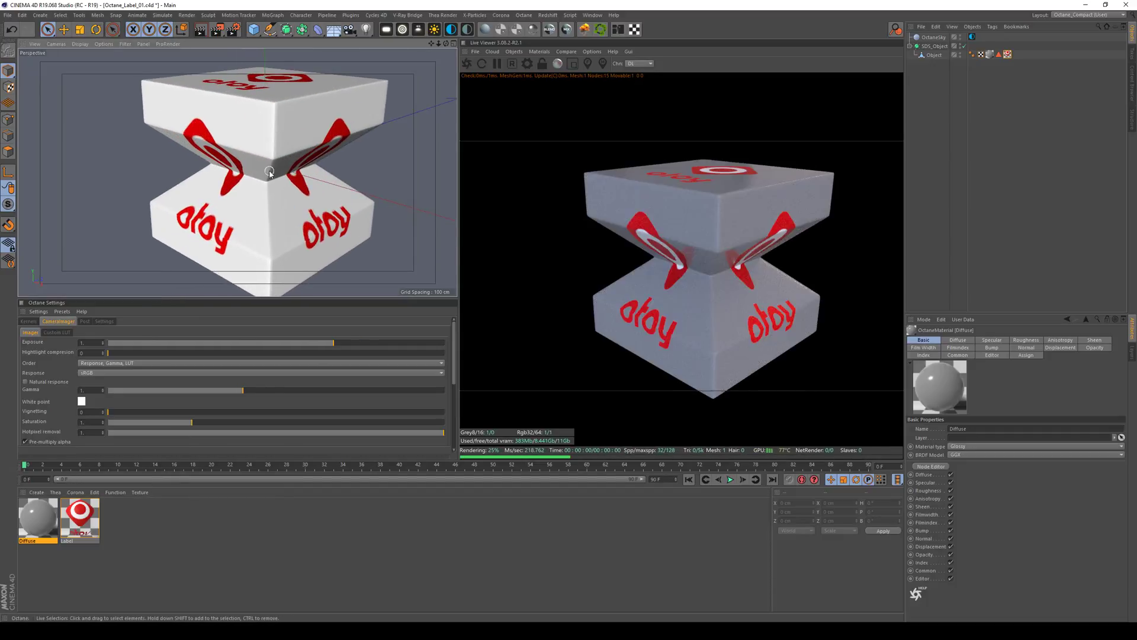
alt+drag(270, 173, 269, 160)
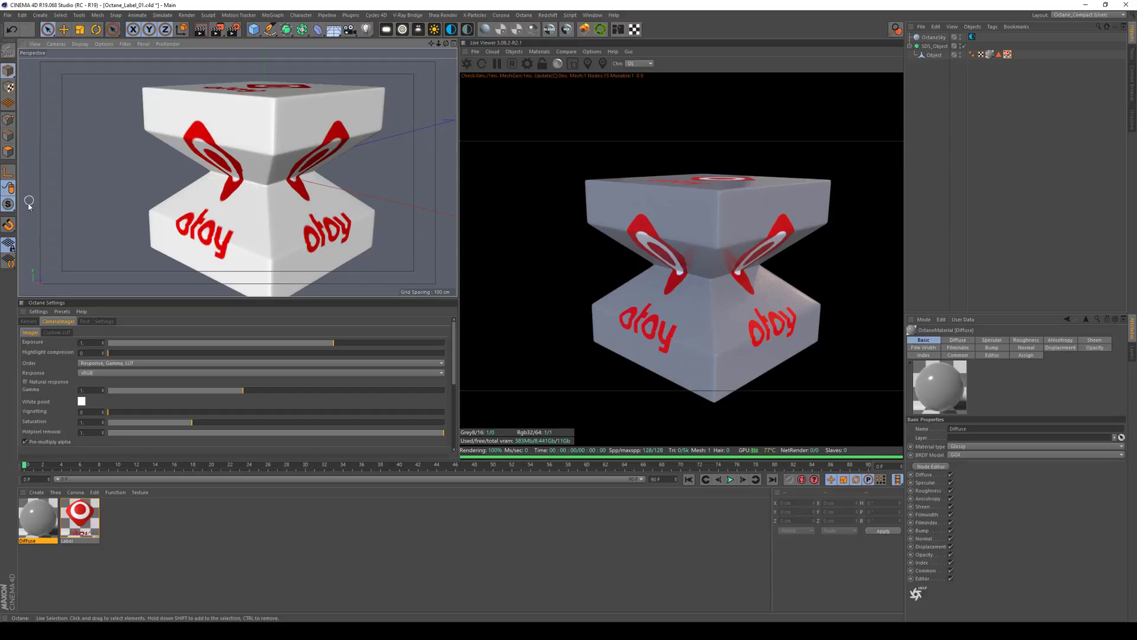
- Activate Texture mode for the object and set the Label texture tag to Flat projection with tiling off
click(9, 87)
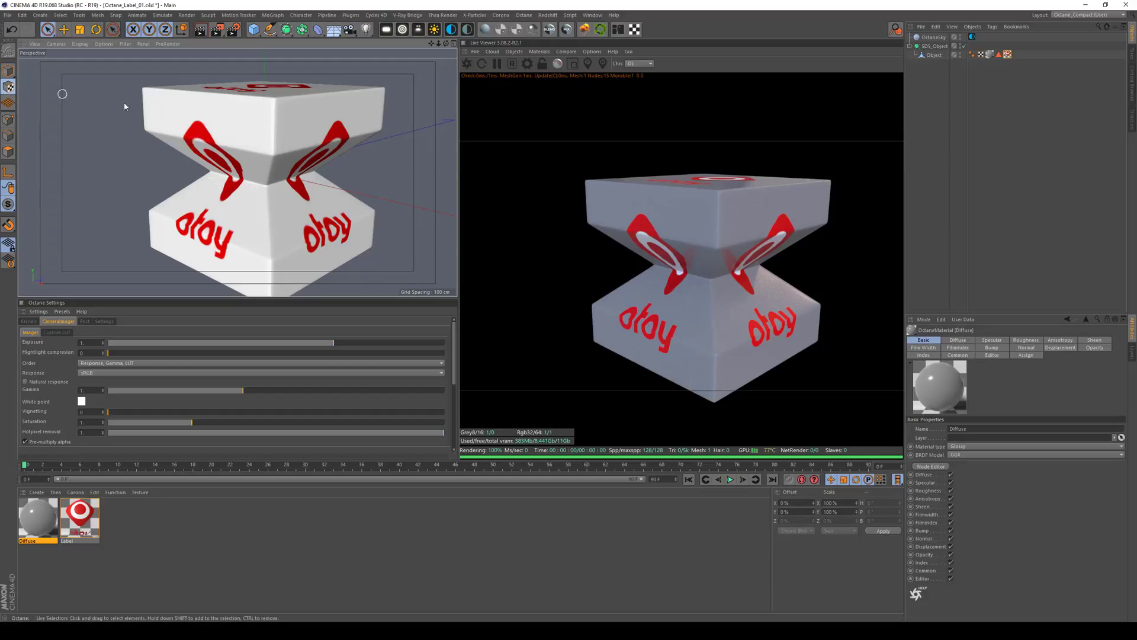
click(933, 55)
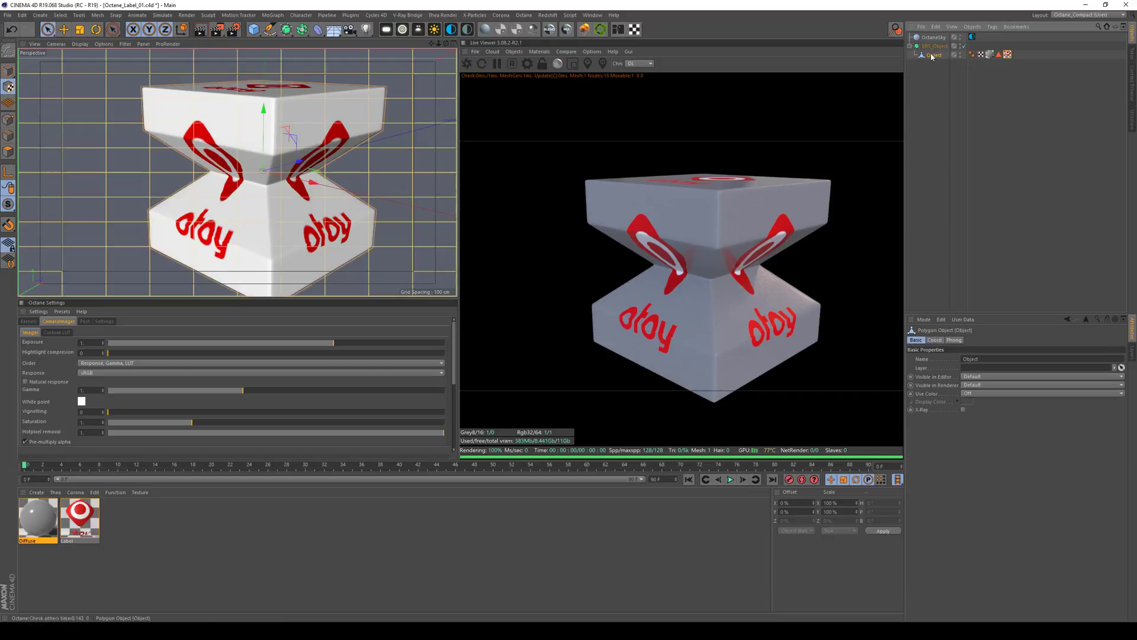
click(1008, 54)
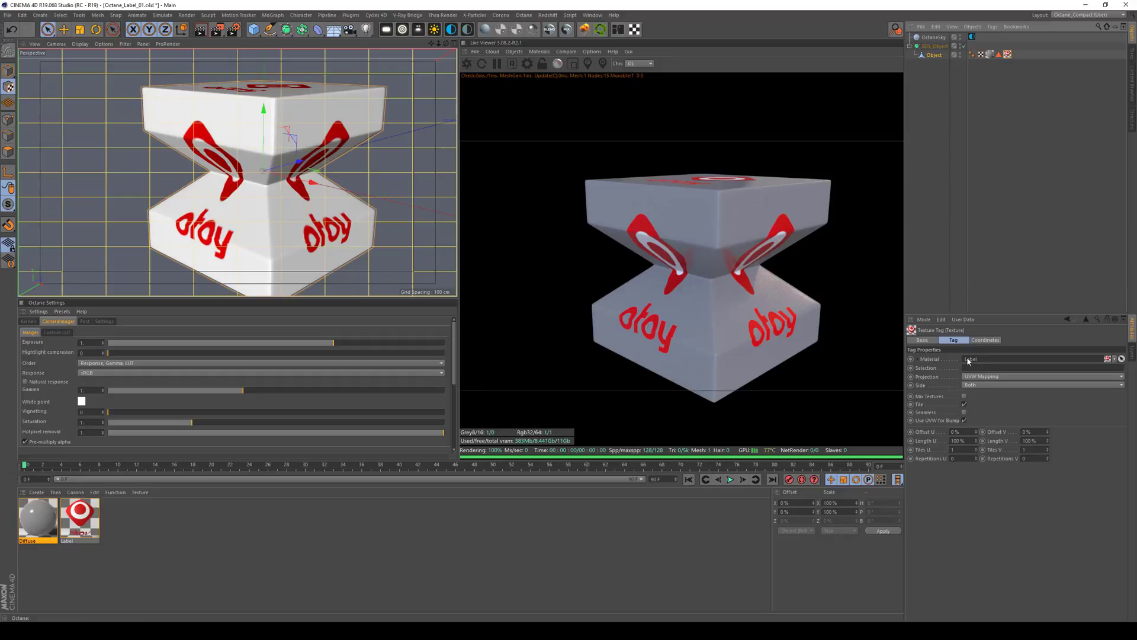
click(984, 377)
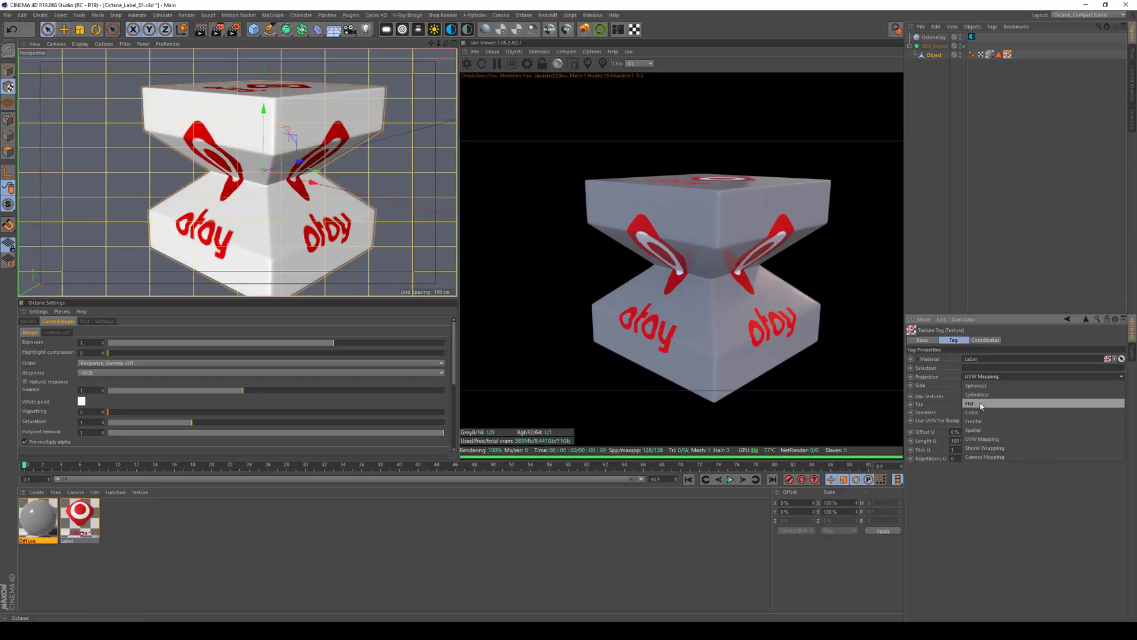
click(982, 404)
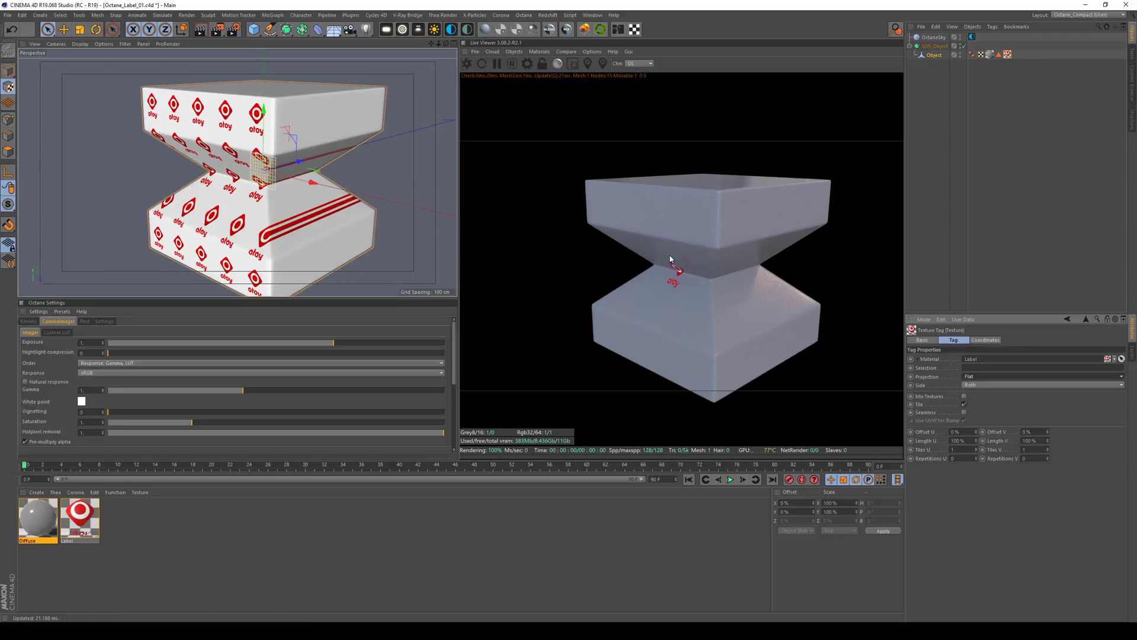
click(965, 404)
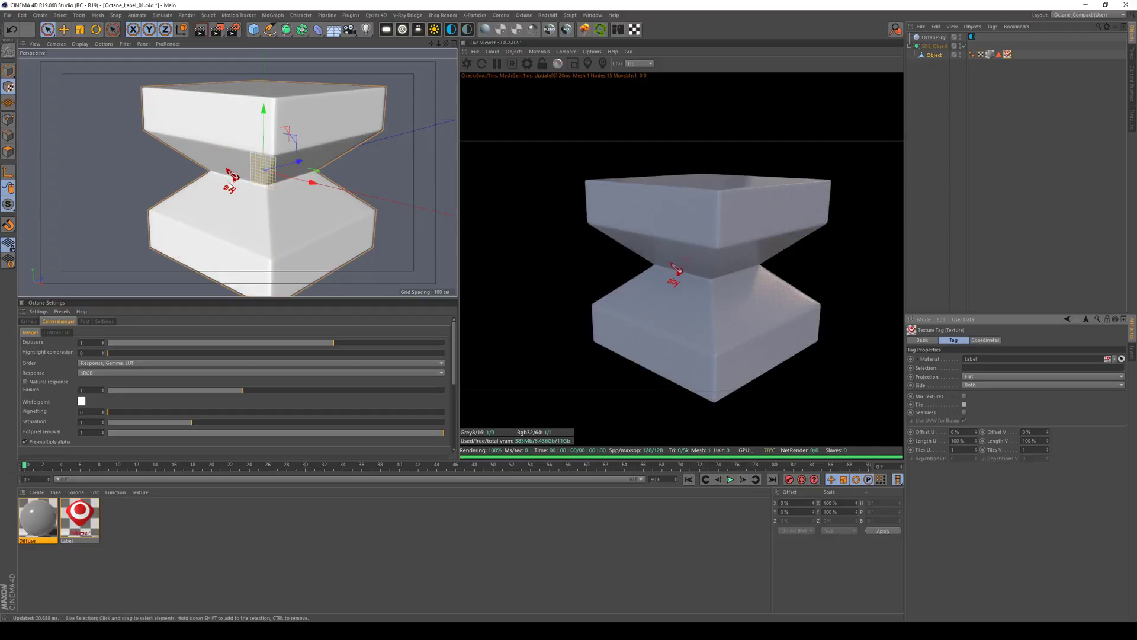
- Try to shift the flat label texture vertically on the object and undo the move
scroll(233, 183, up, 5)
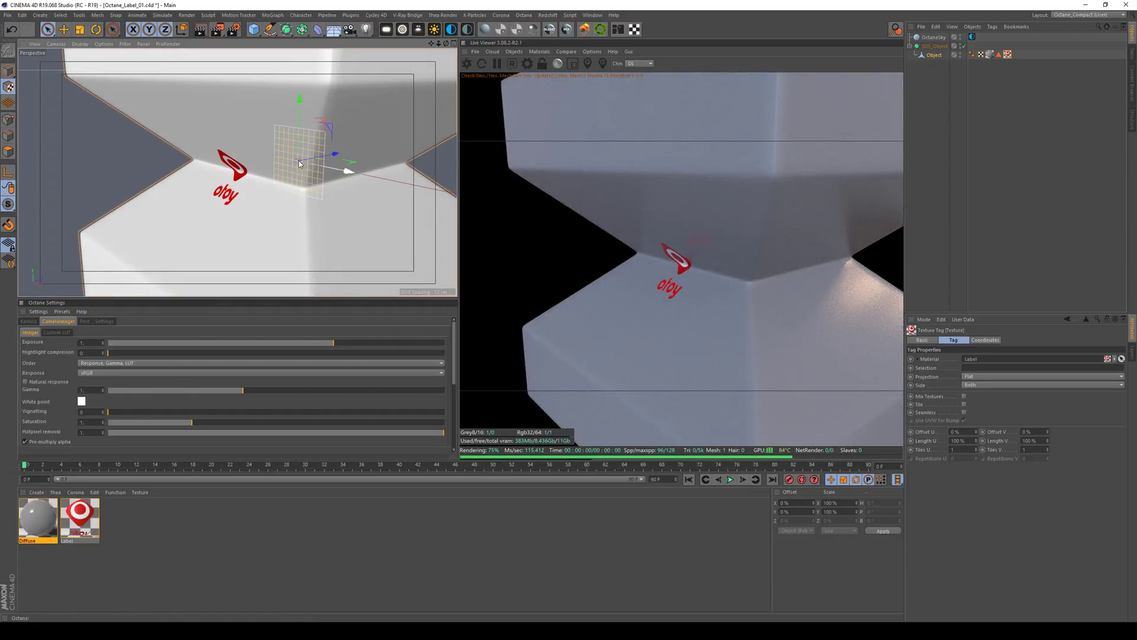
click(298, 109)
drag(298, 110, 284, 123)
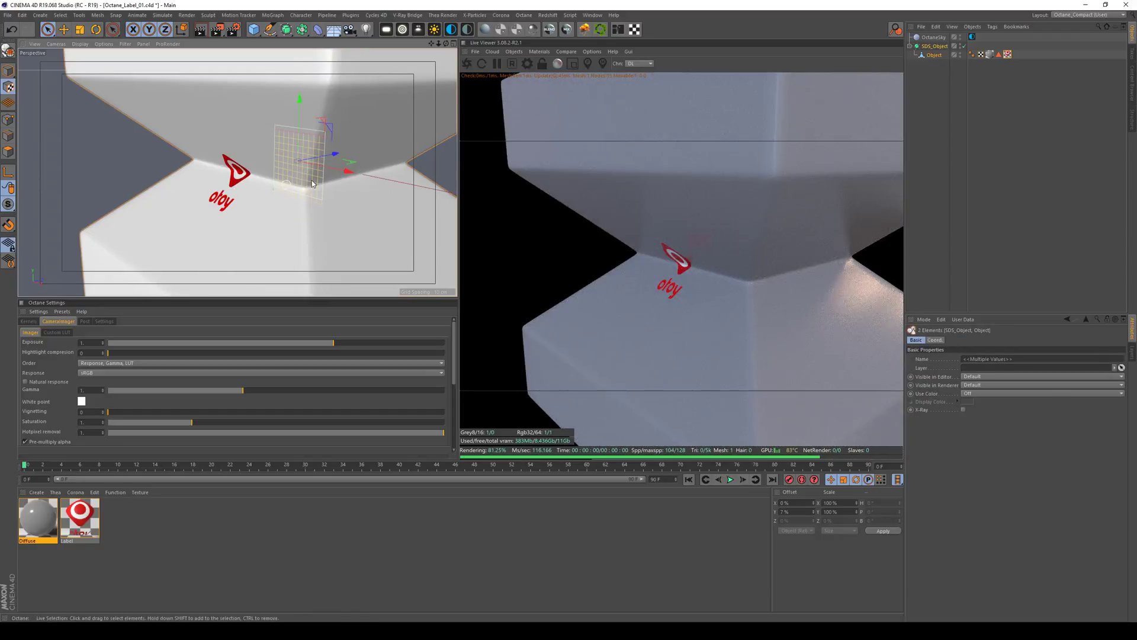
click(9, 31)
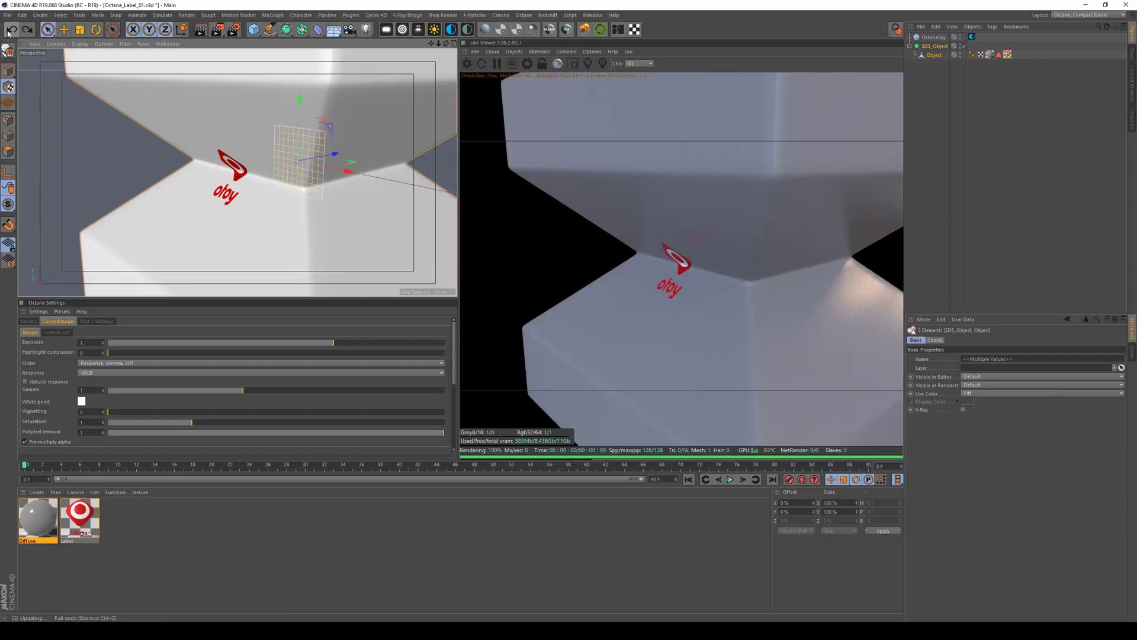
- Enable axis editing and move the label's projection to about 14 cm in Y and -36 cm in Z
click(8, 172)
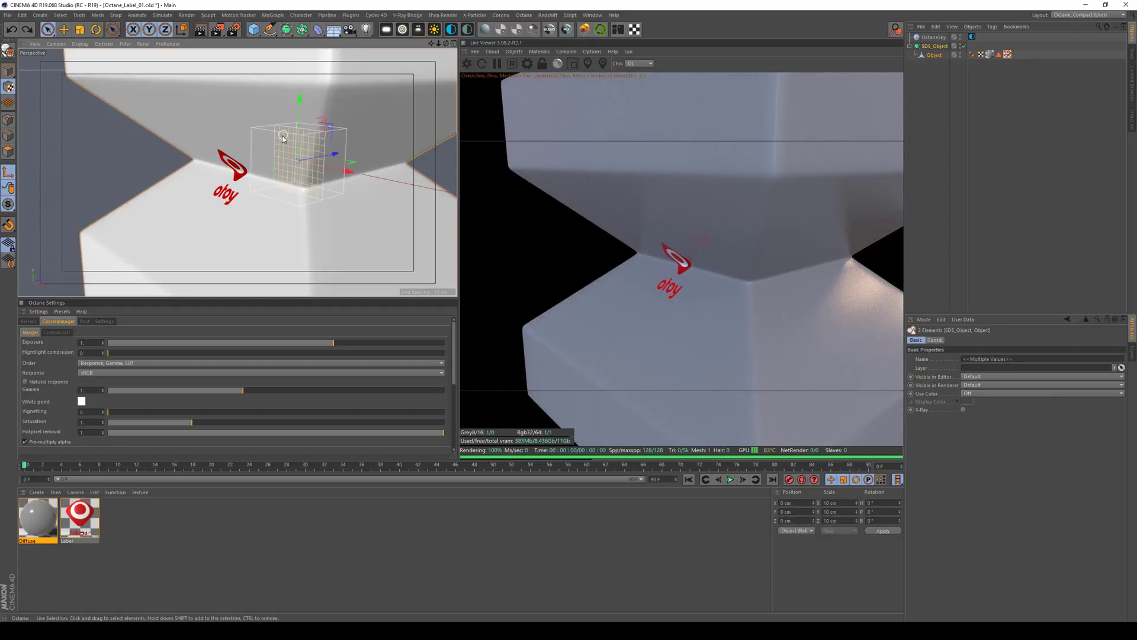
alt+drag(284, 140, 334, 158)
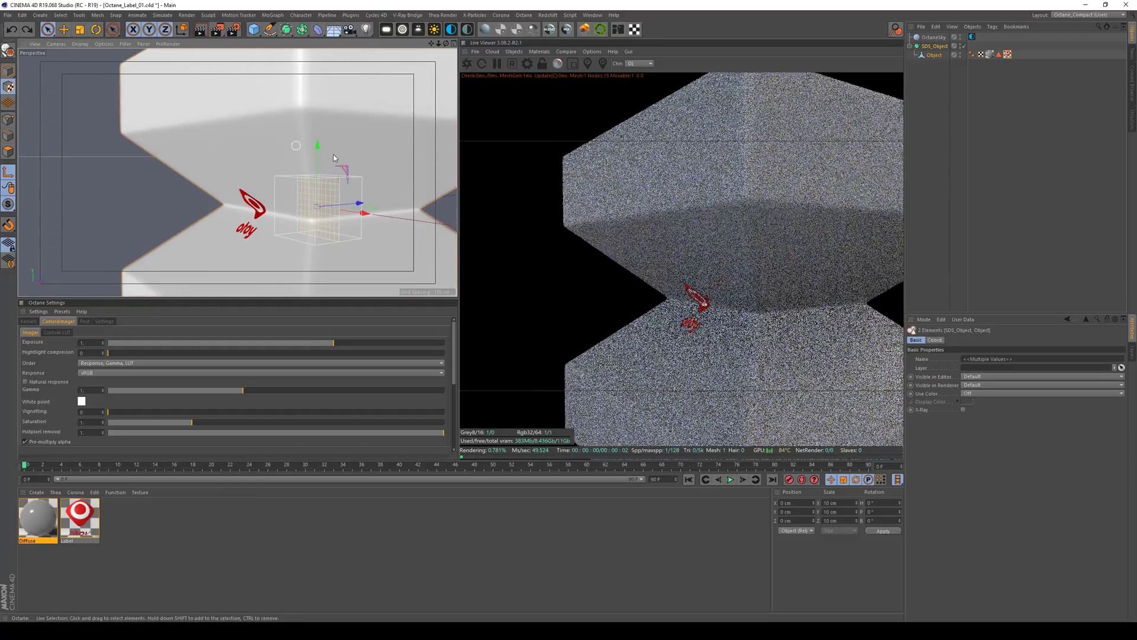
drag(358, 204, 225, 207)
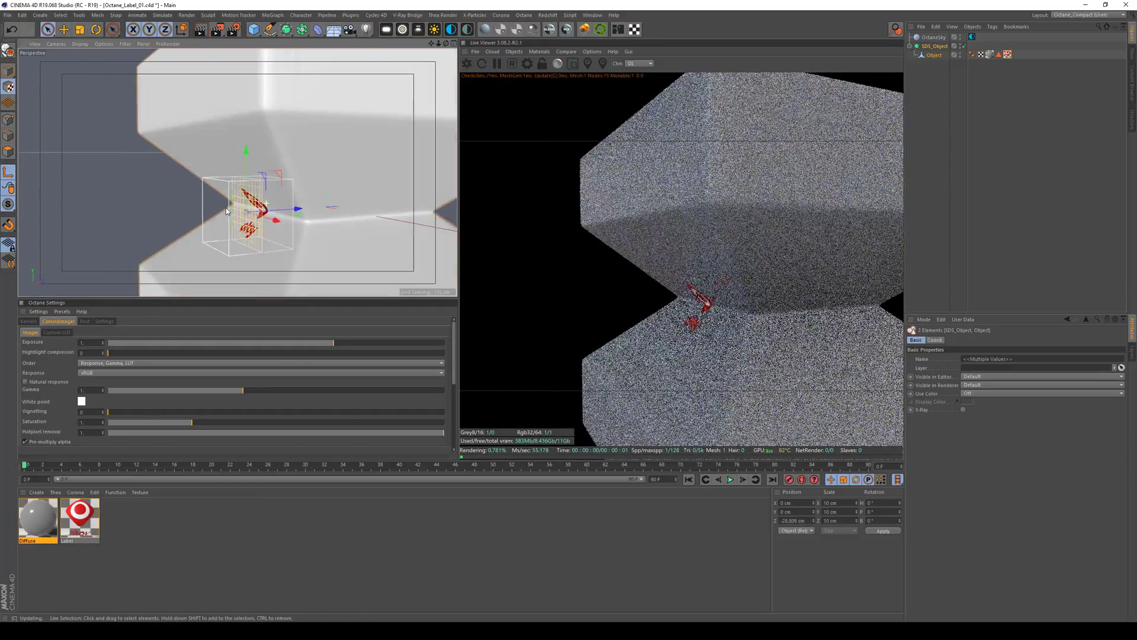
mouse_move(253, 152)
mouse_down()
mouse_move(244, 108)
mouse_move(247, 144)
mouse_move(233, 165)
mouse_move(293, 157)
mouse_move(260, 148)
mouse_up()
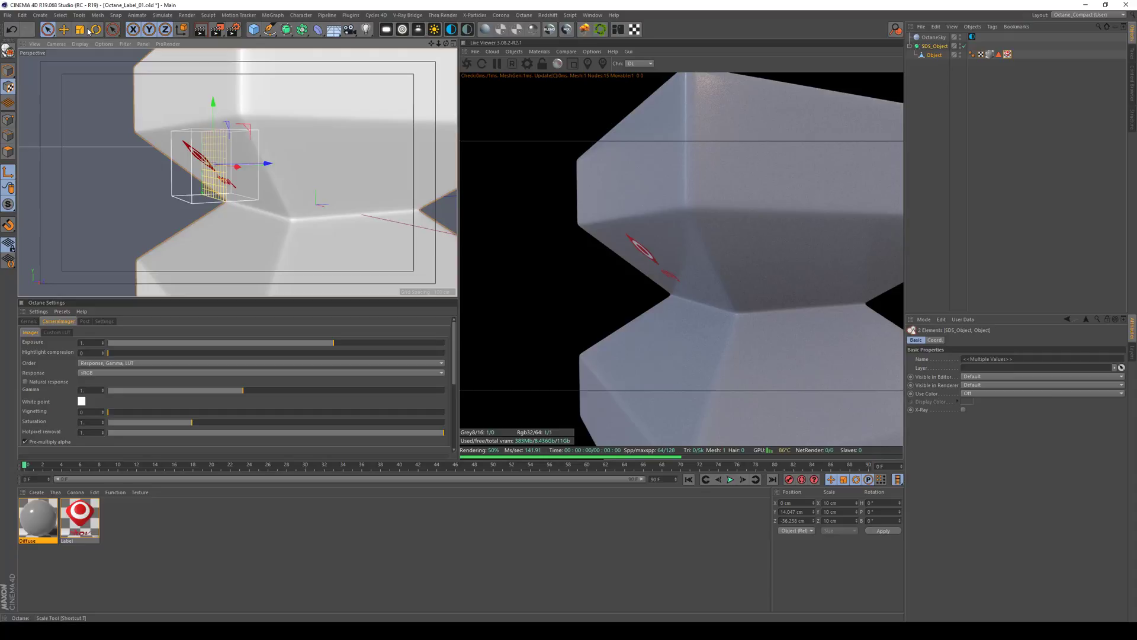
- Rotate the label's projection plane about 50° in pitch to align it with the object's sloped face
click(96, 29)
drag(178, 166, 243, 191)
scroll(254, 167, up, 3)
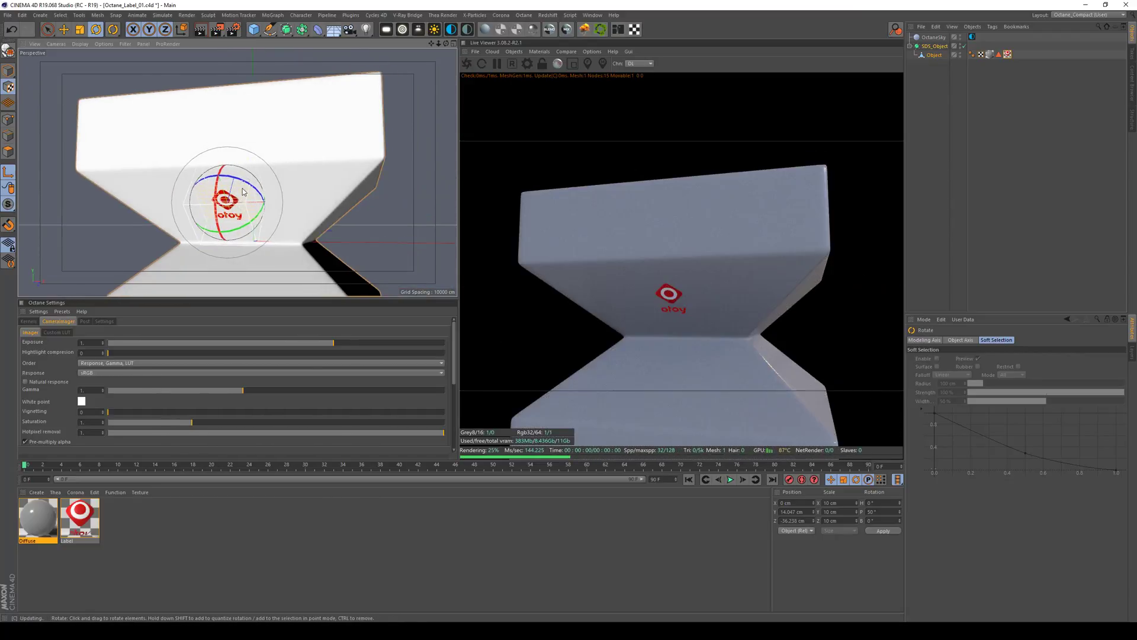
scroll(242, 189, up, 4)
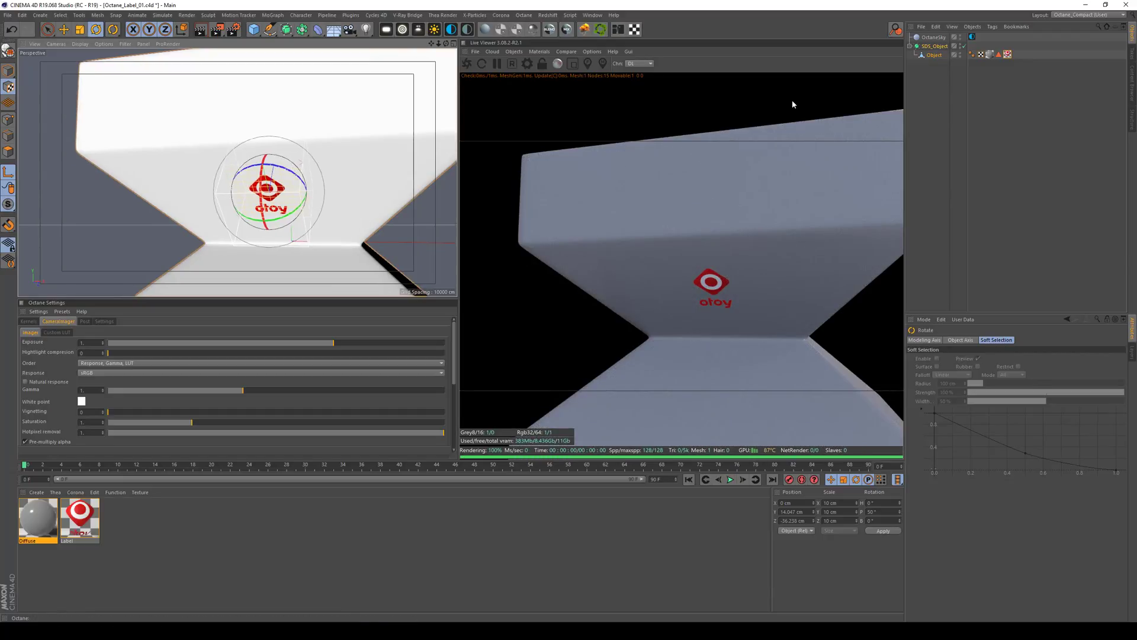
- Recall the object's stored polygon selection on the sloped face around the logo and store those polygons with Set Selection
click(998, 55)
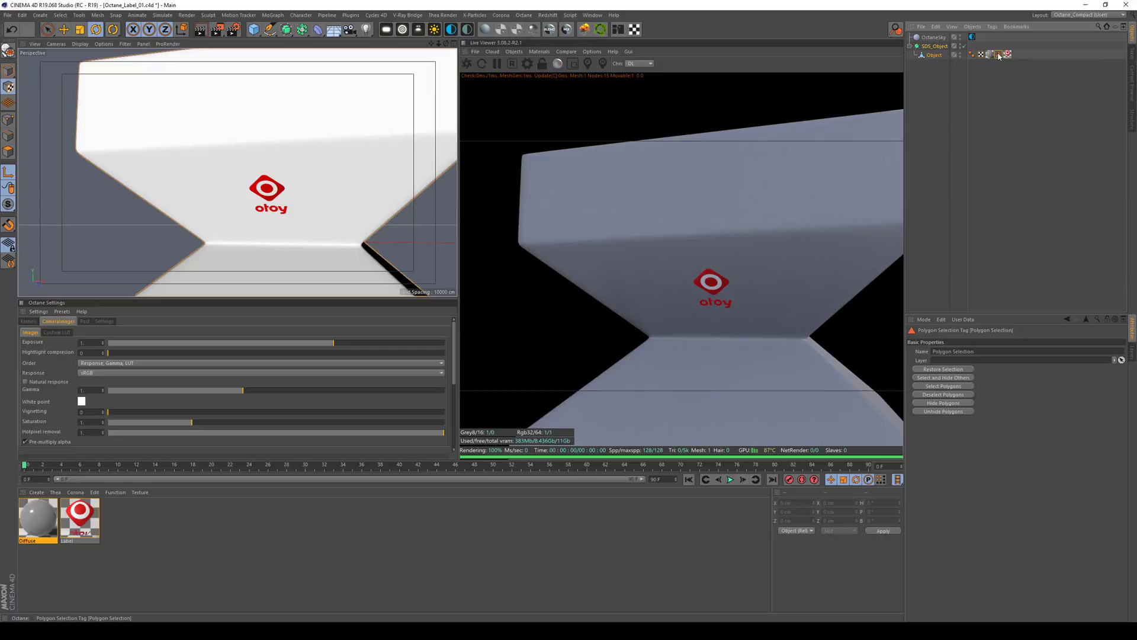
double_click(998, 54)
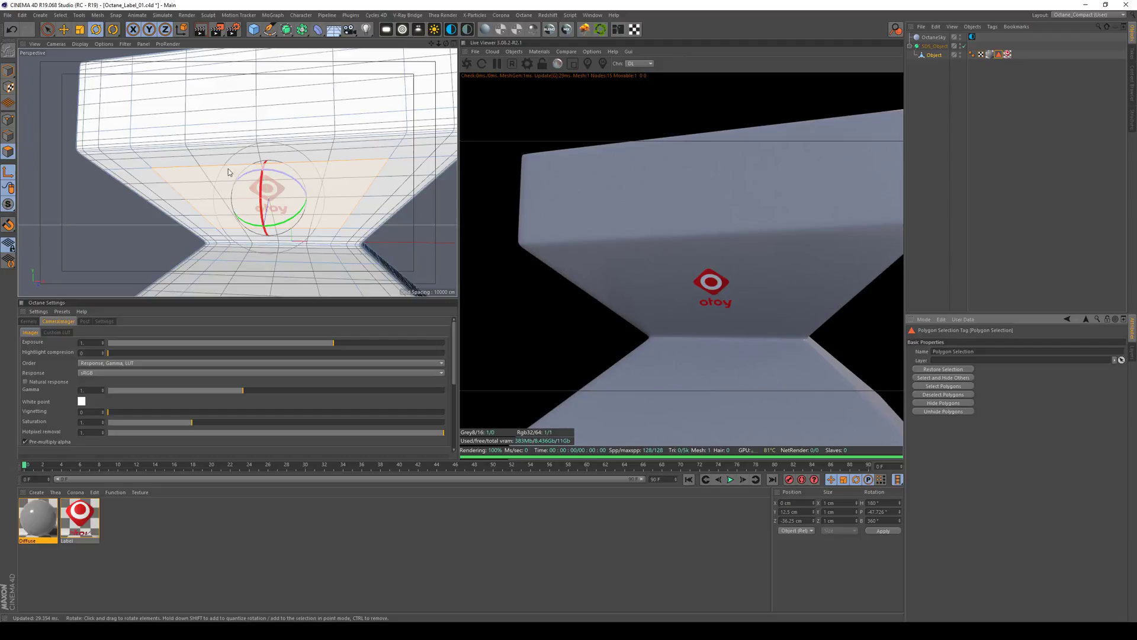
click(67, 15)
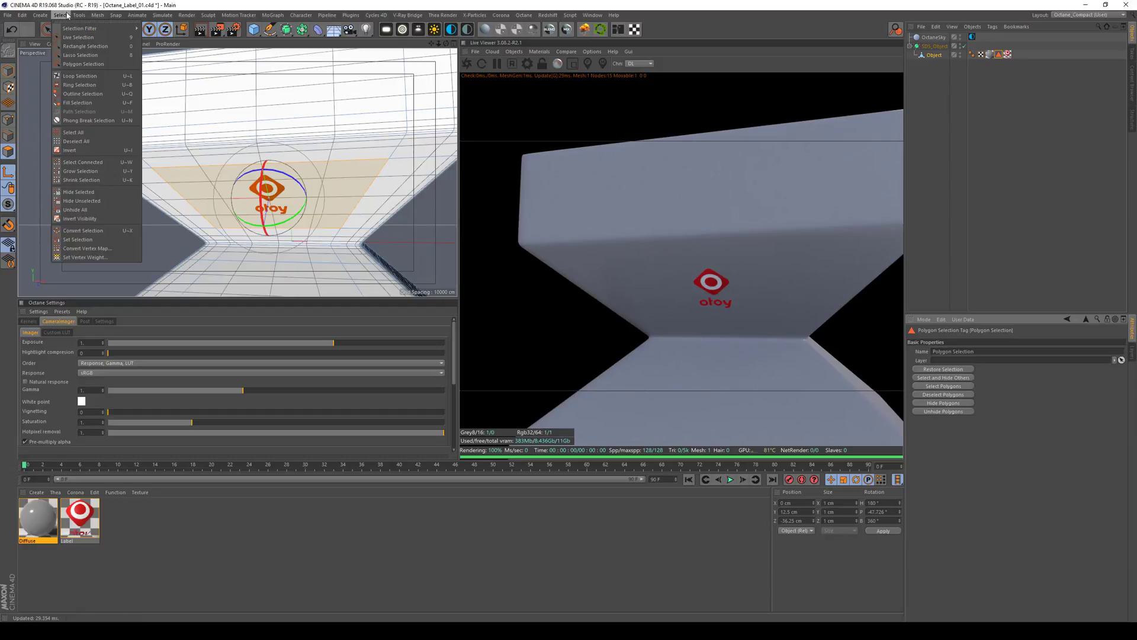
click(73, 240)
- Restrict the Label texture tag to the object's Polygon Selection and deselect the polygons on the sloped face
click(1008, 53)
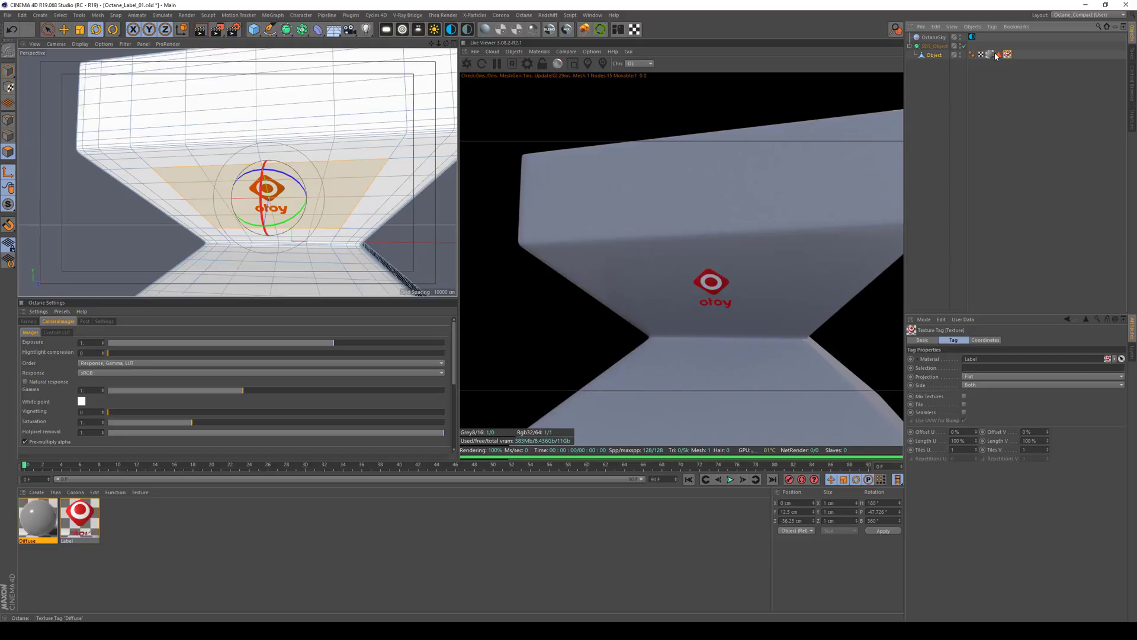
drag(999, 54, 974, 370)
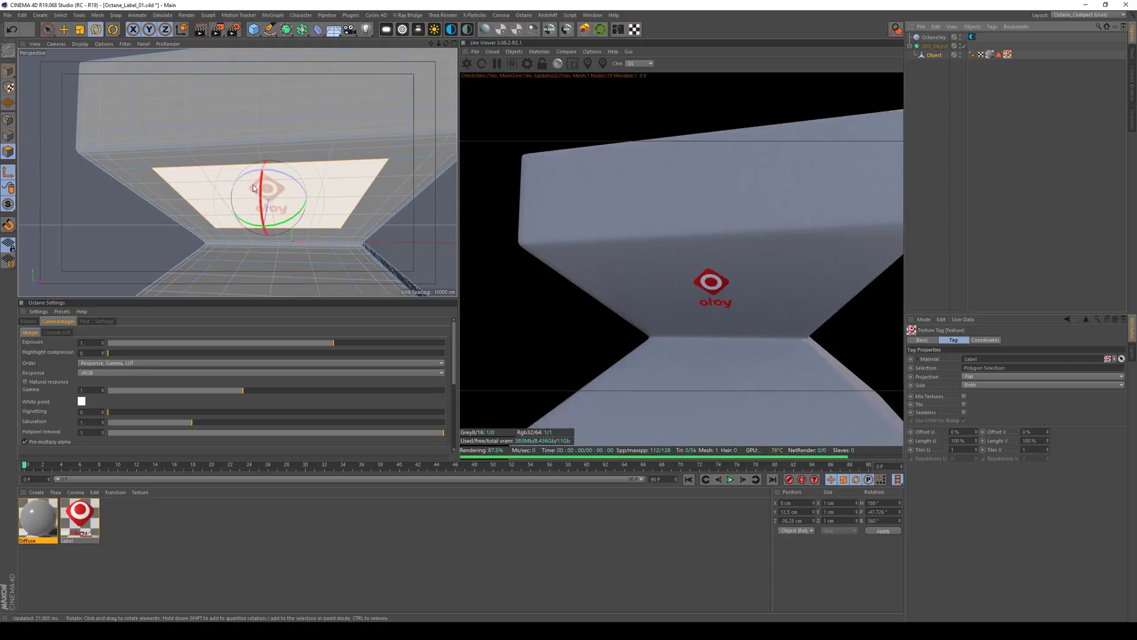
click(348, 162)
alt+drag(348, 163, 219, 155)
alt+right_drag(219, 153, 285, 154)
alt+drag(284, 154, 233, 175)
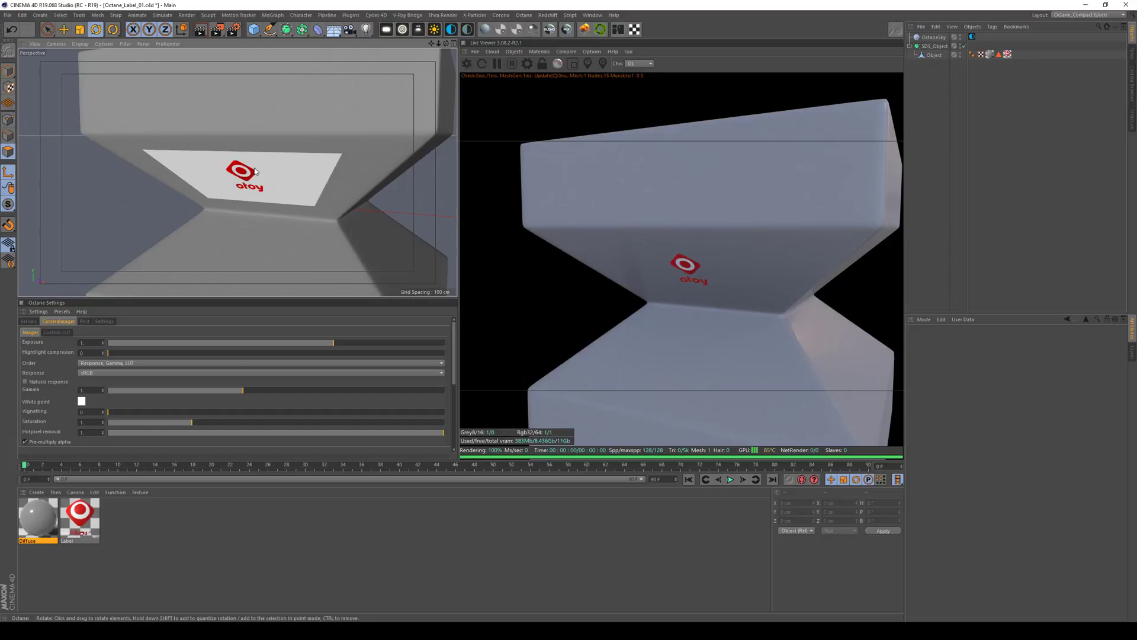